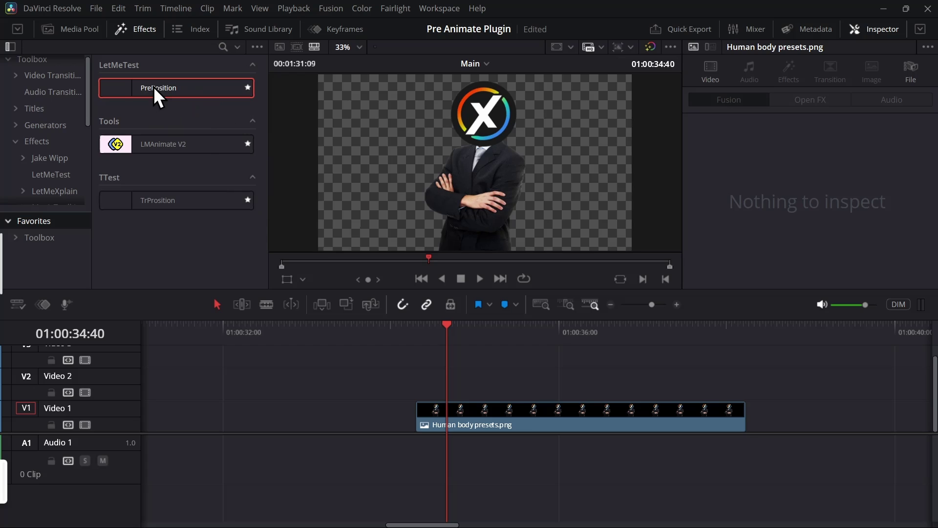
Apply the PrePosition effect to the Human body presets clip on V1 and preview its slide-in
drag(196, 85, 474, 414)
click(417, 326)
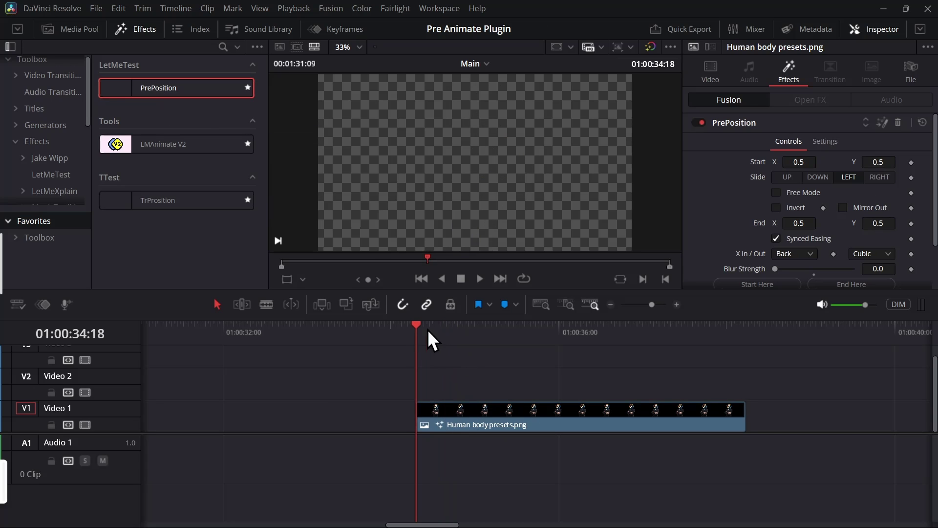
key(space)
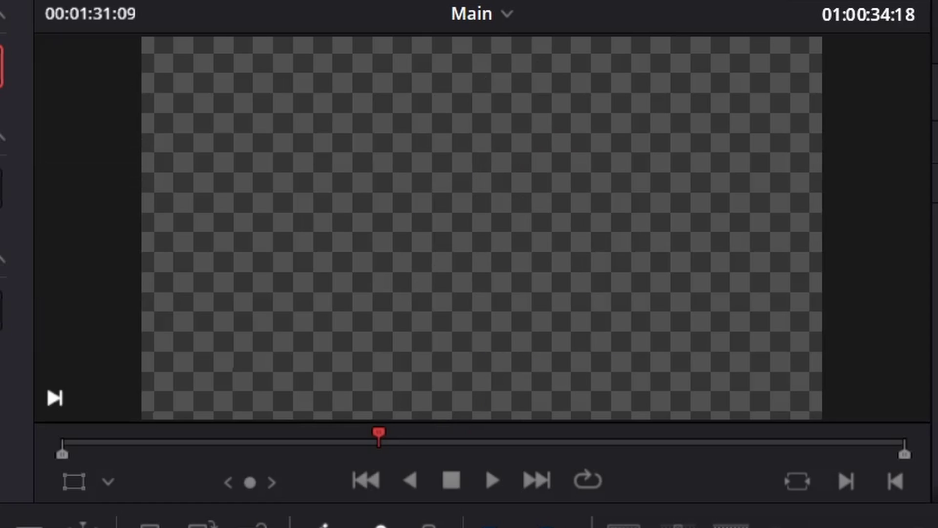
key(space)
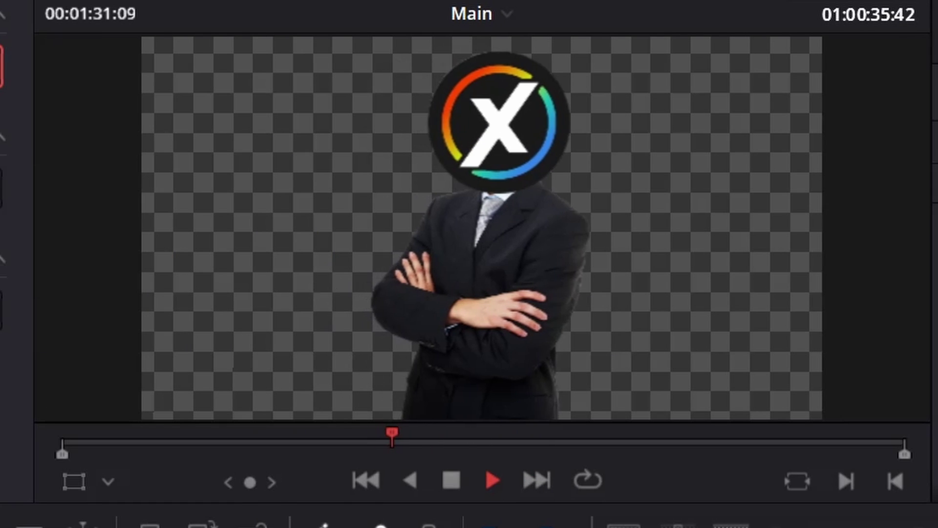
drag(413, 329, 482, 345)
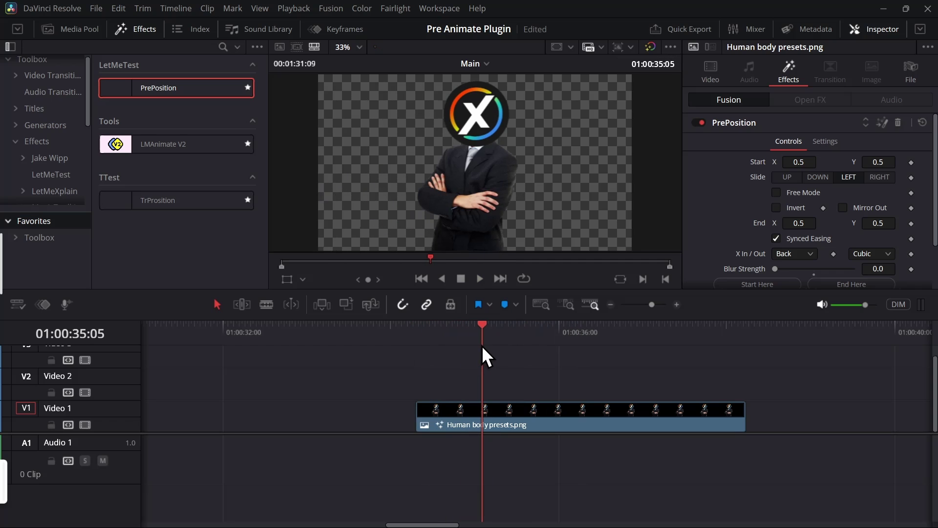
Try PrePosition Slide UP, then set the slide direction to DOWN and replay it
click(785, 178)
click(415, 328)
key(space)
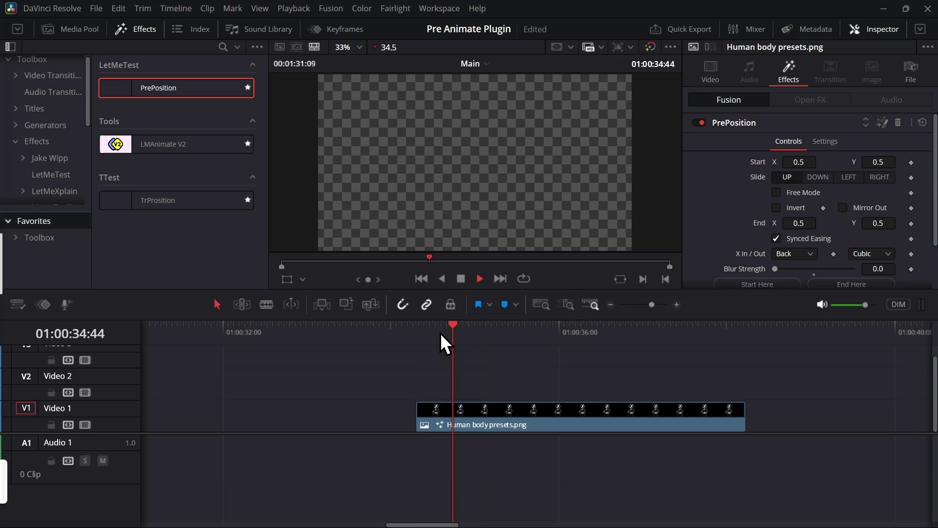
mouse_move(465, 328)
mouse_down()
mouse_move(479, 328)
mouse_move(465, 329)
mouse_up()
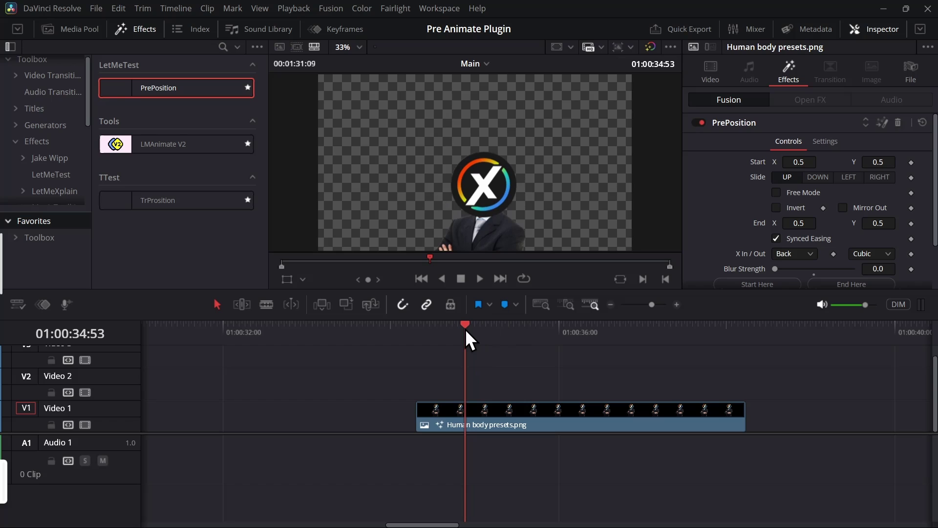
click(819, 176)
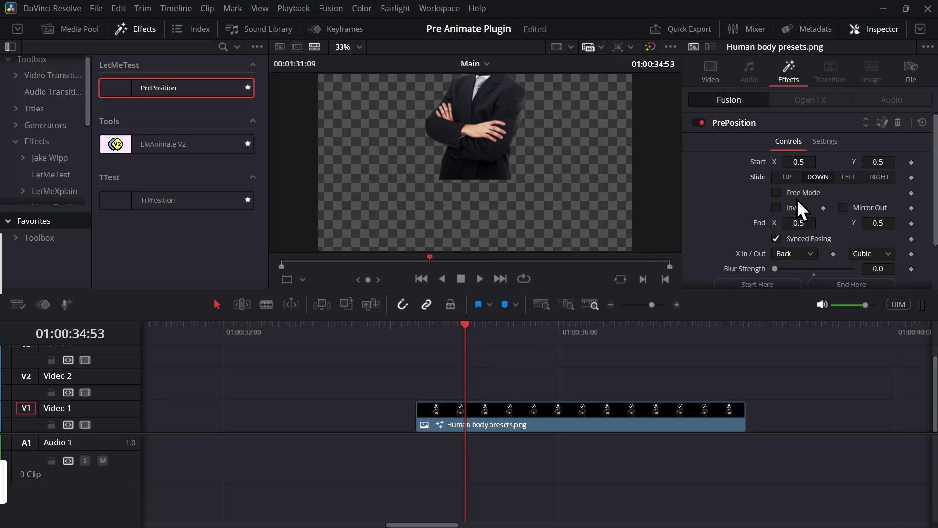
click(446, 330)
key(space)
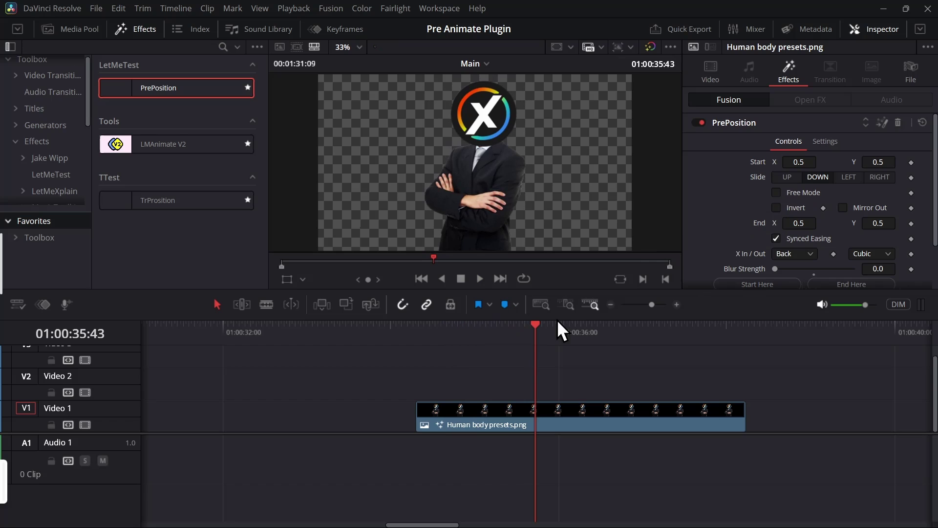
Enable Free Mode and move the start point off-frame to X -1.041, Y -1.839
click(453, 326)
click(776, 239)
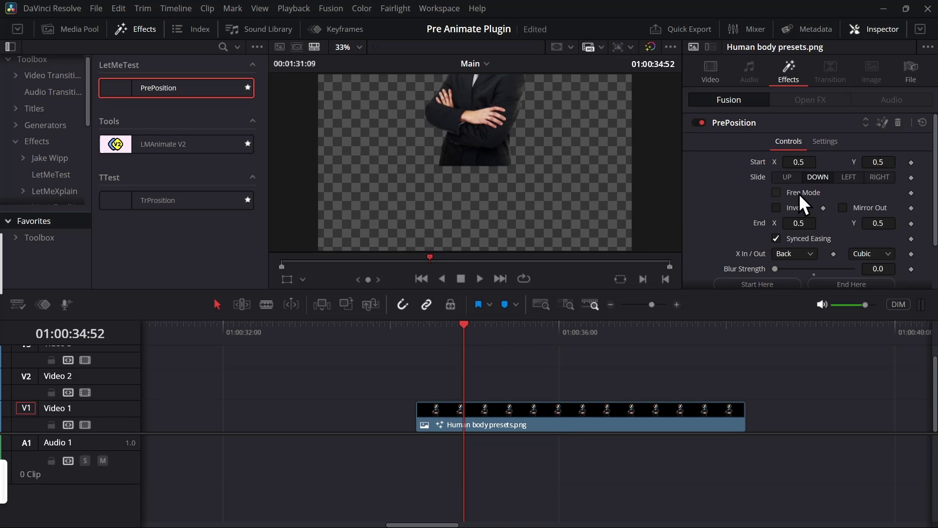
click(798, 194)
drag(803, 162, 774, 162)
drag(882, 162, 860, 161)
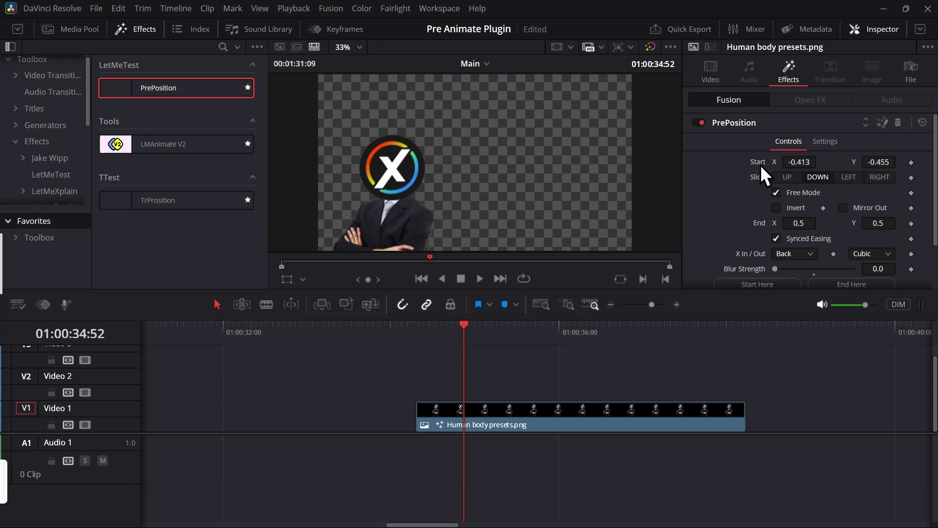
drag(794, 161, 771, 162)
key(Up)
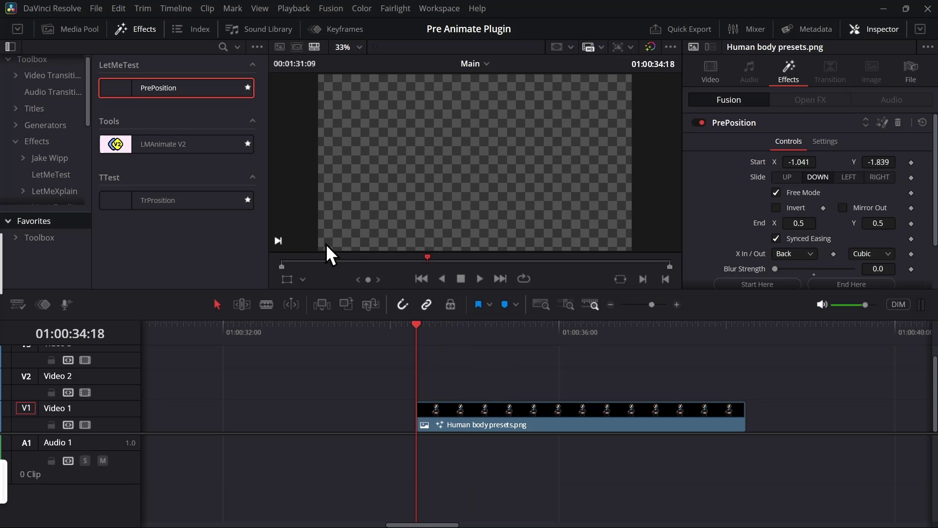
key(space)
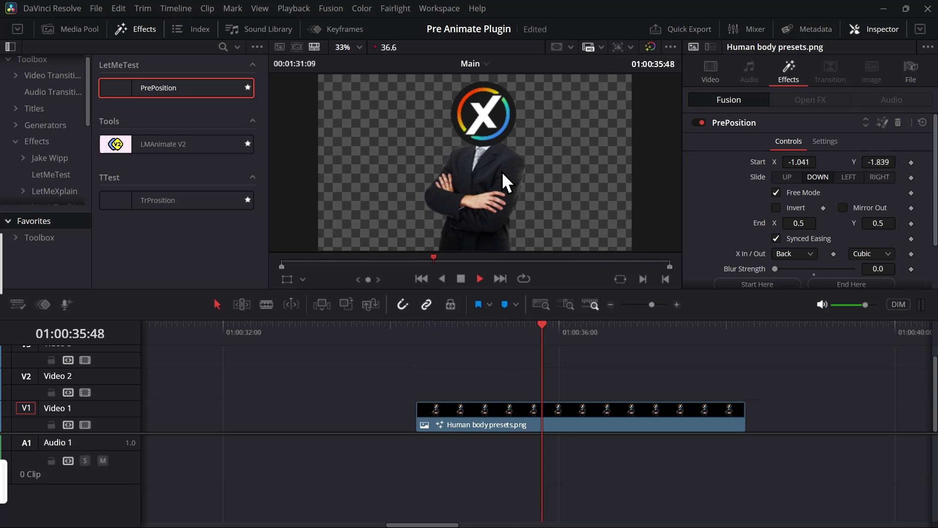
key(space)
Set the X In/Out easing to Quart and scrub through the fly-in
click(806, 255)
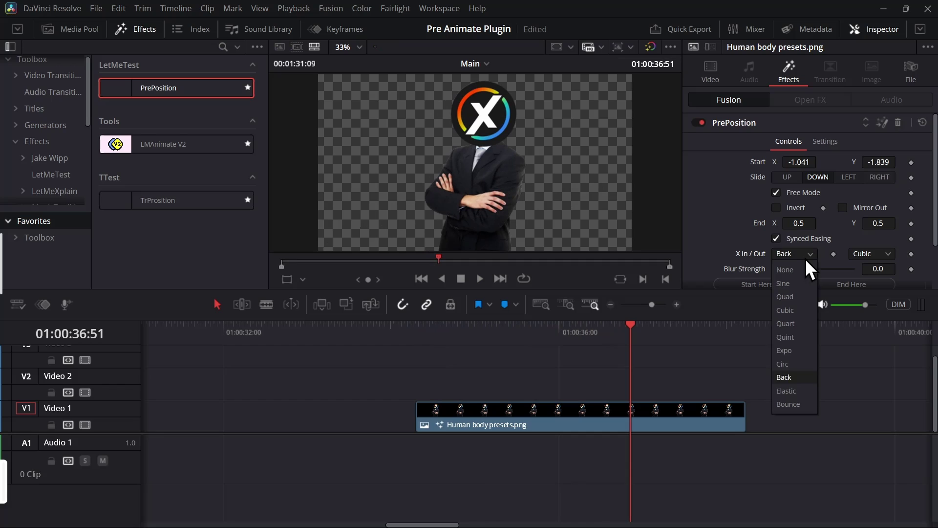
click(789, 322)
click(435, 333)
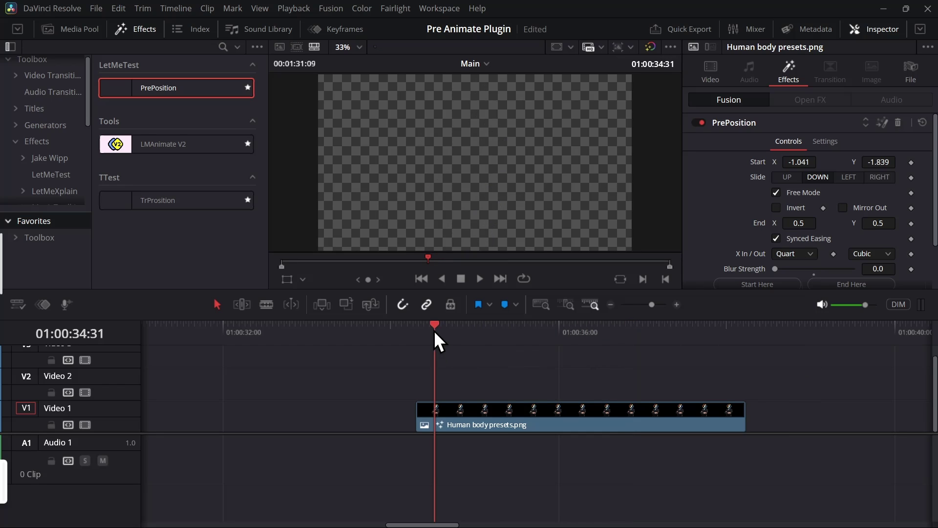
drag(435, 332, 500, 332)
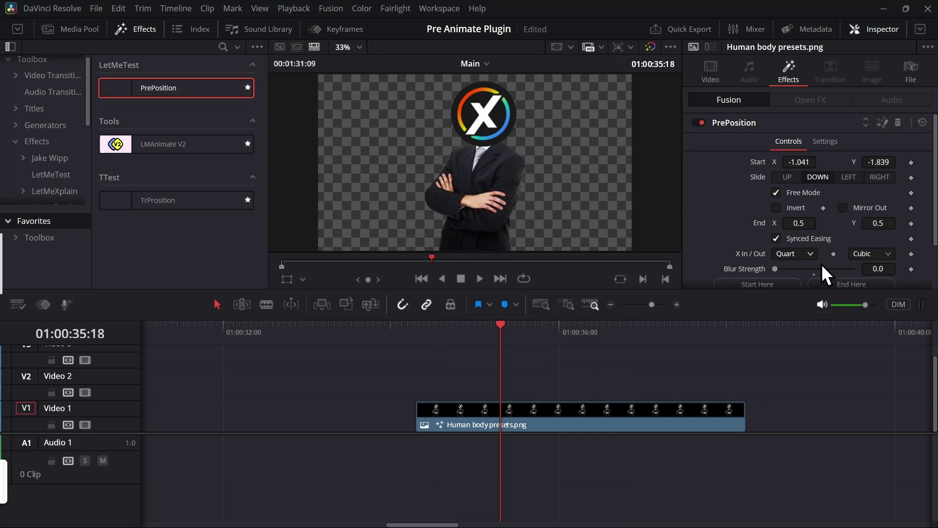
Adjust Blur Strength and turn on Motion Blur for the slide
drag(777, 268, 729, 268)
scroll(730, 264, down, 3)
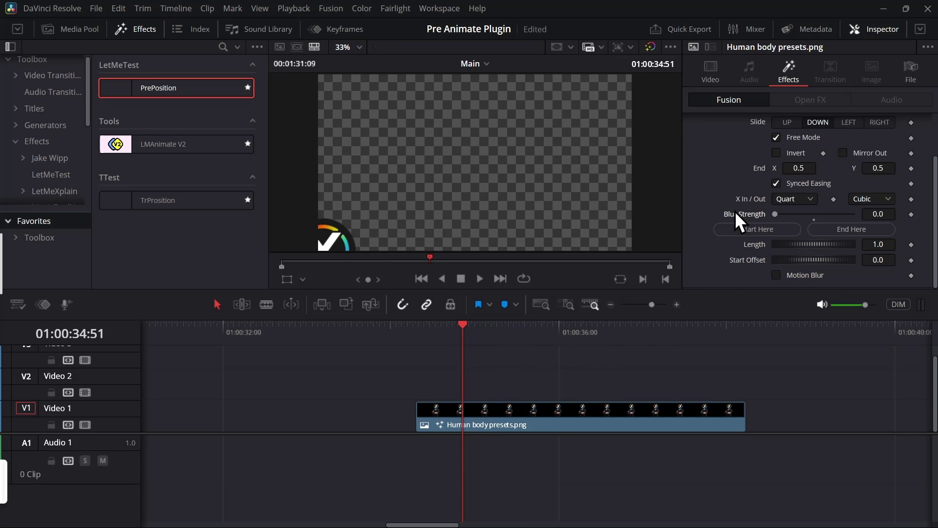
click(785, 273)
scroll(784, 271, down, 2)
scroll(776, 262, up, 5)
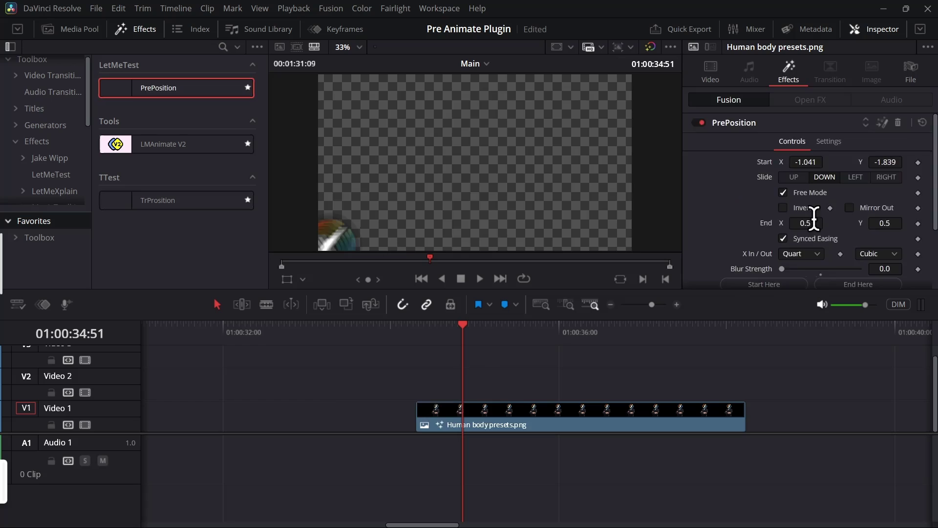
Add the TrPosition transition to the start of Human body presets and play it
drag(176, 200, 416, 409)
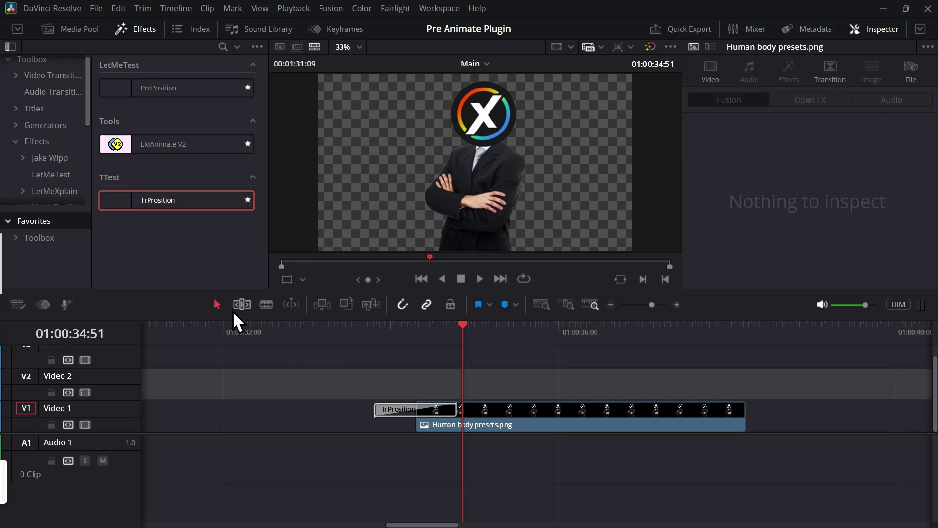
key(ctrl+z)
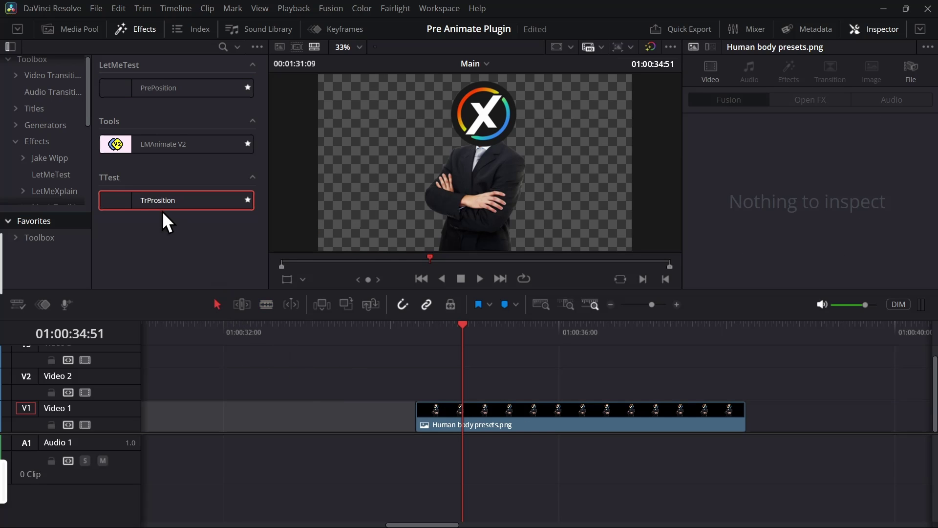
drag(154, 203, 432, 410)
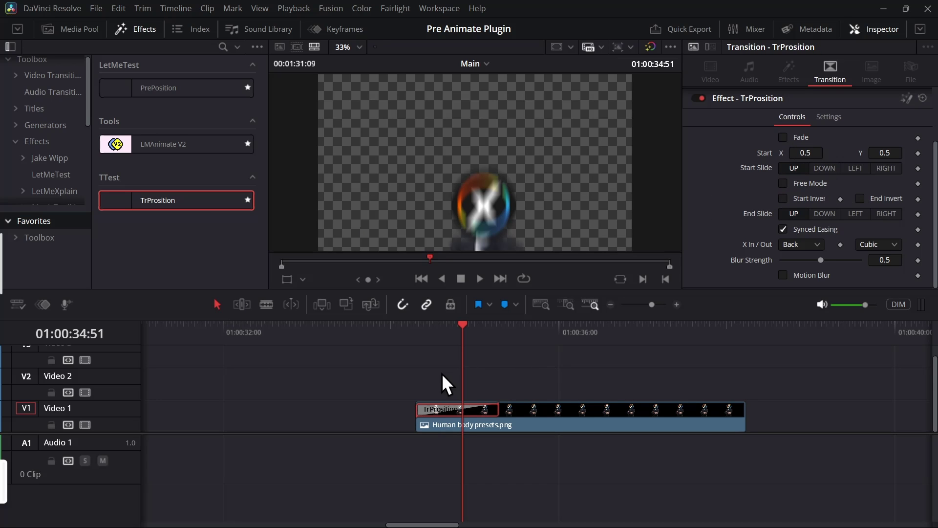
key(space)
key(space)
Shorten the TrPosition transition at the clip start
drag(499, 409, 456, 414)
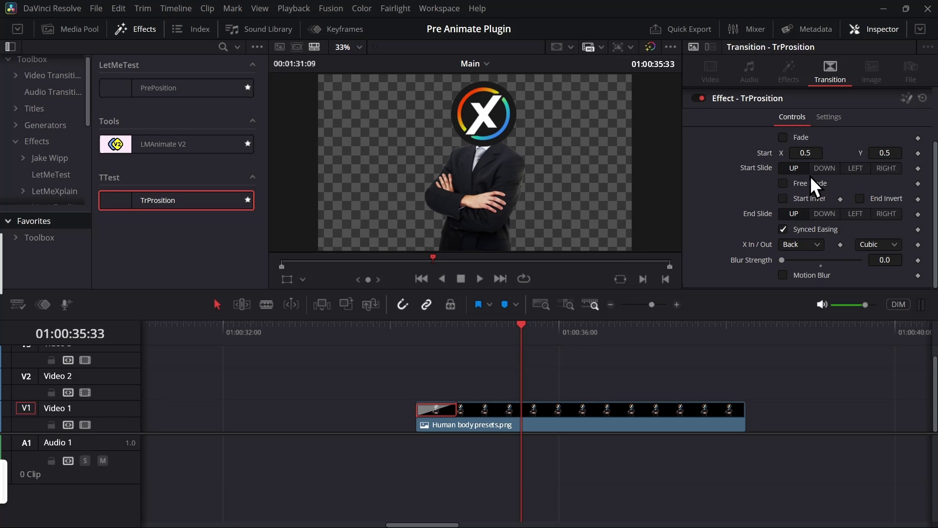
drag(424, 336, 416, 328)
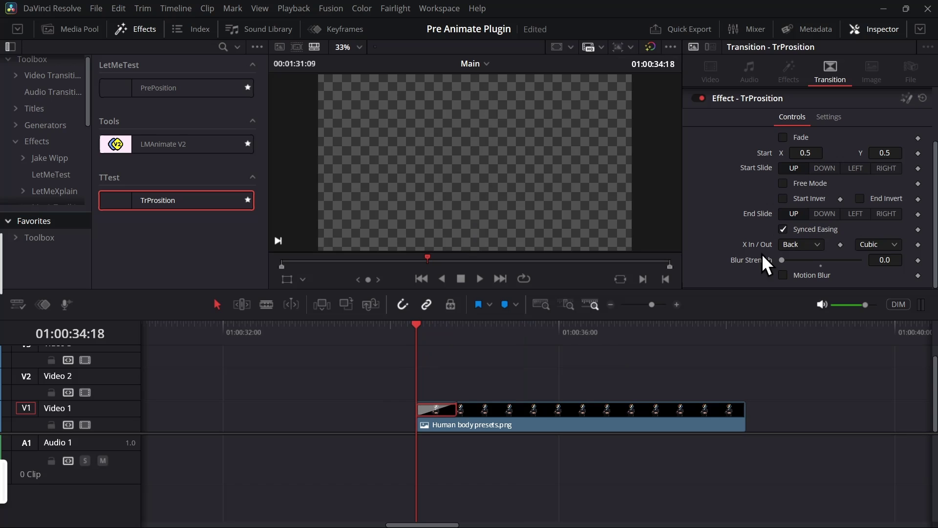
scroll(688, 388, left, 5)
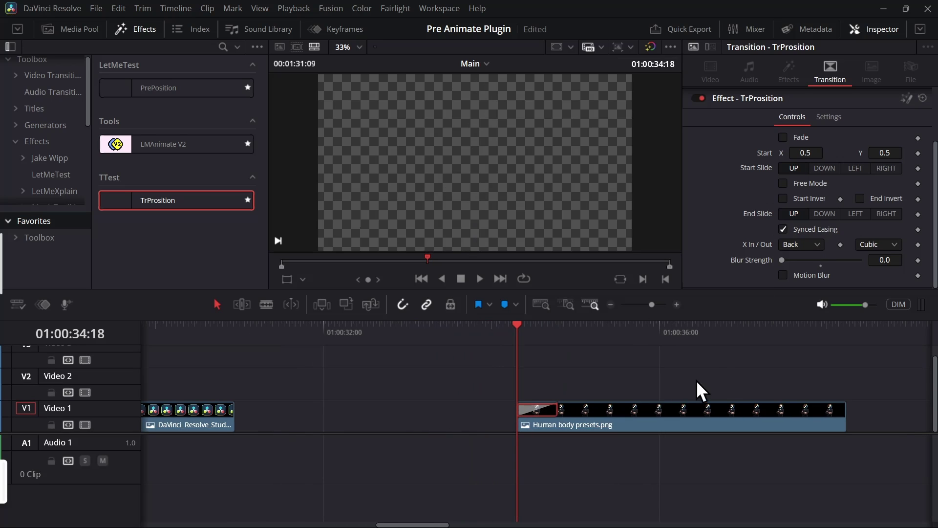
Place DaVinci_Resolve_Studio.png beside Human body presets and put TrProsition on the cut
drag(257, 418, 545, 437)
click(571, 399)
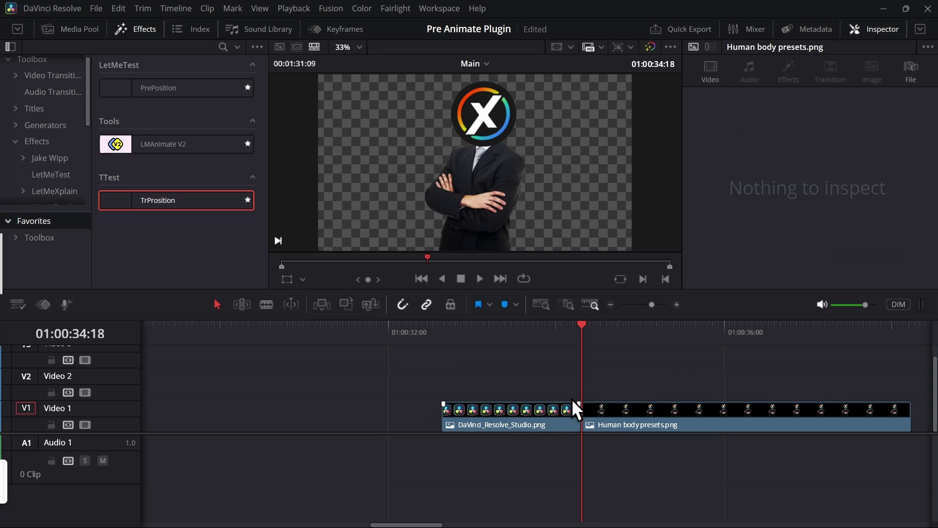
drag(125, 205, 573, 413)
key(/)
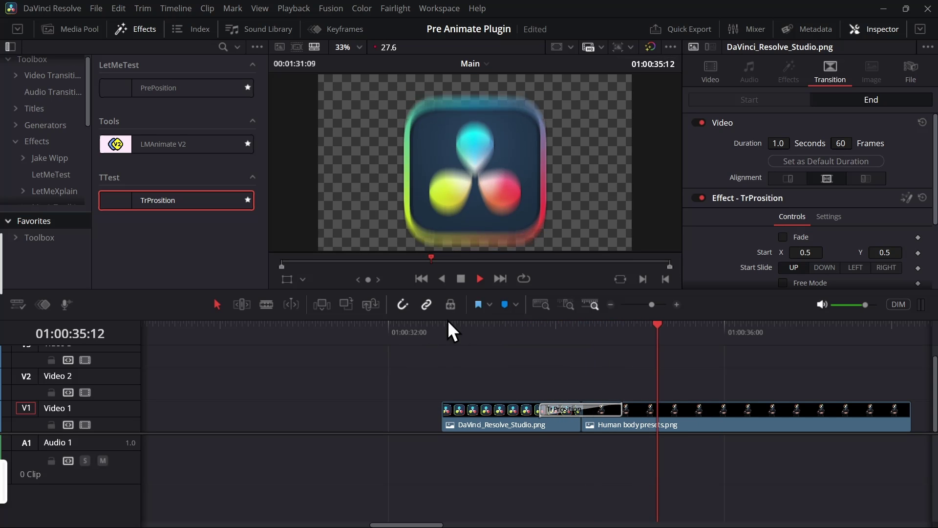
Set the transition's End Slide to LEFT on the outgoing side and play it back
scroll(737, 233, down, 3)
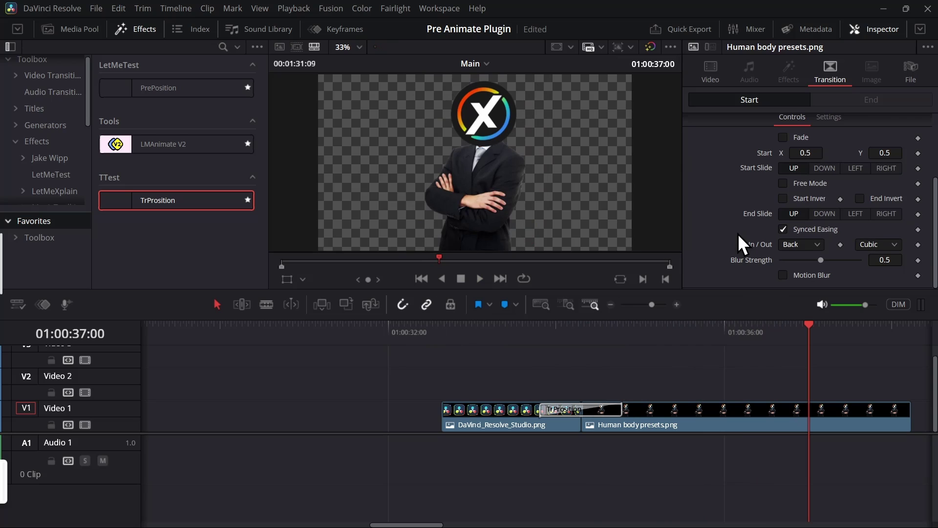
click(542, 338)
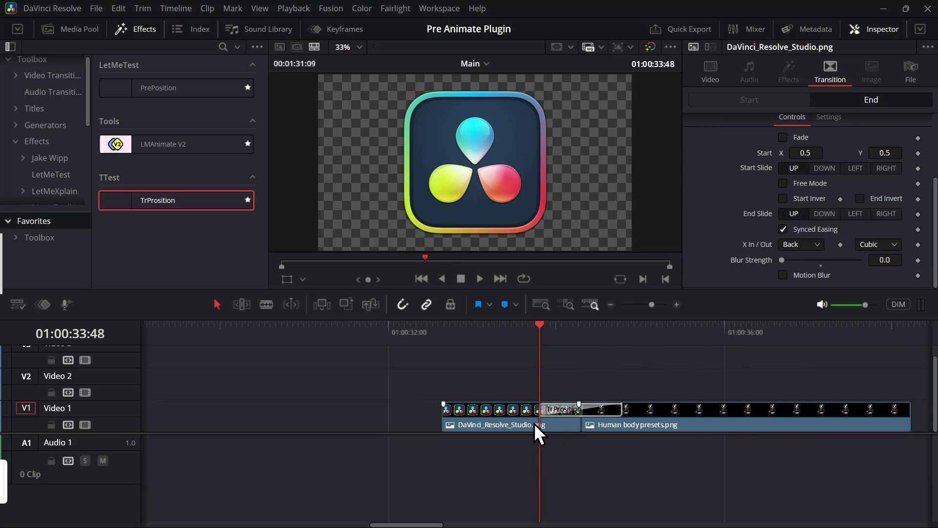
click(548, 417)
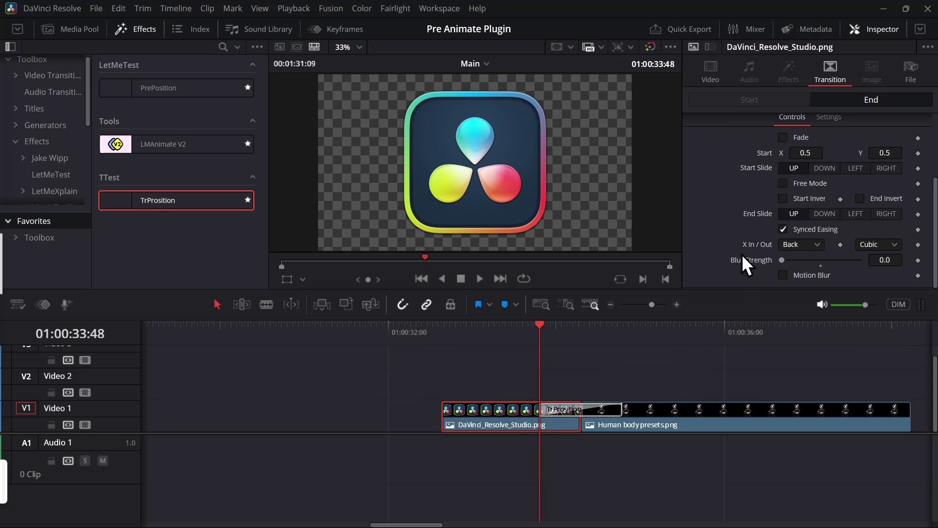
click(863, 210)
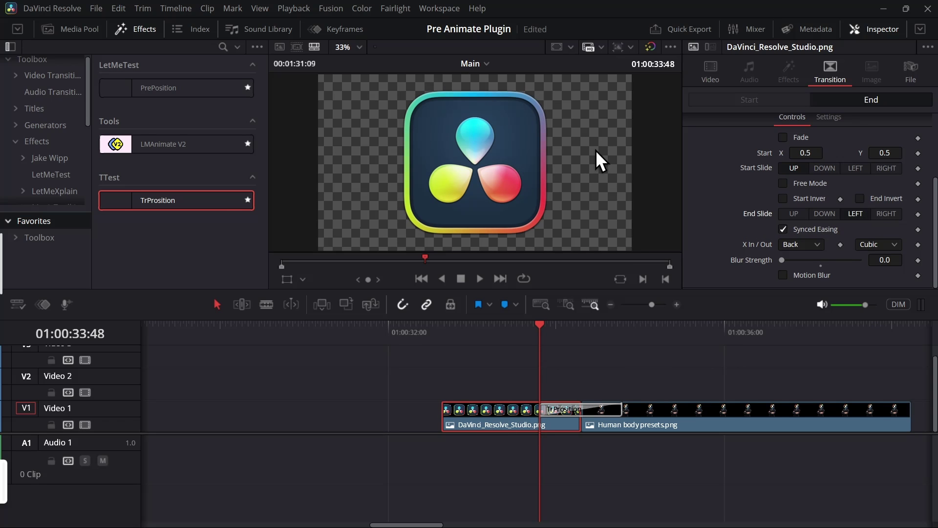
key(space)
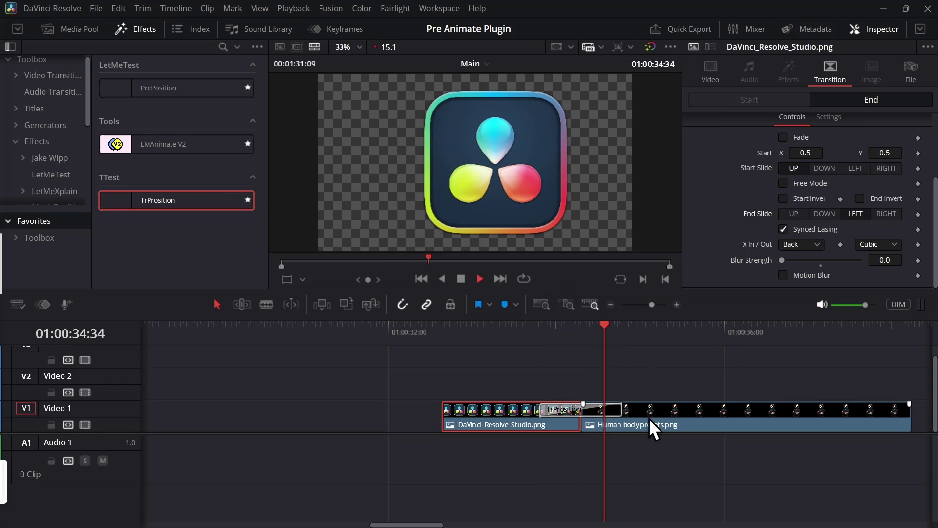
key(space)
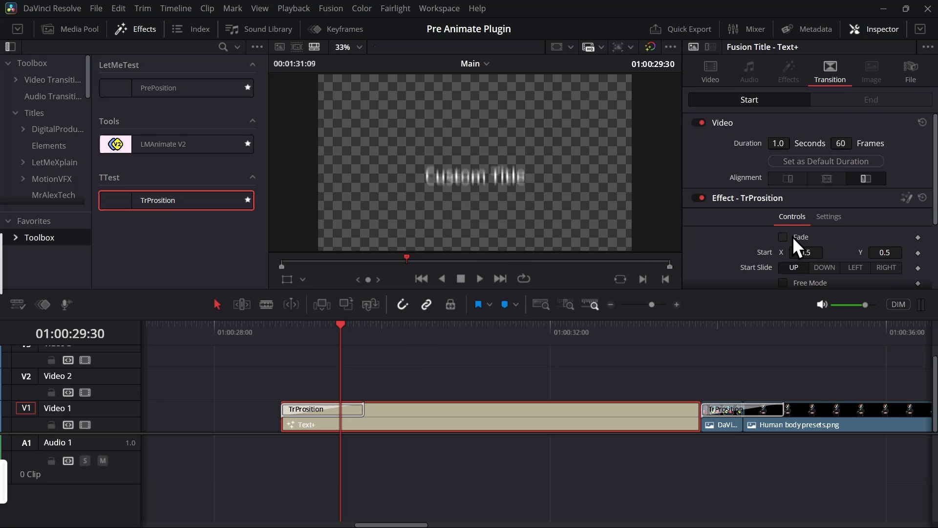
Toggle Fade off and back on for the title's TrProsition transition and play it
click(793, 237)
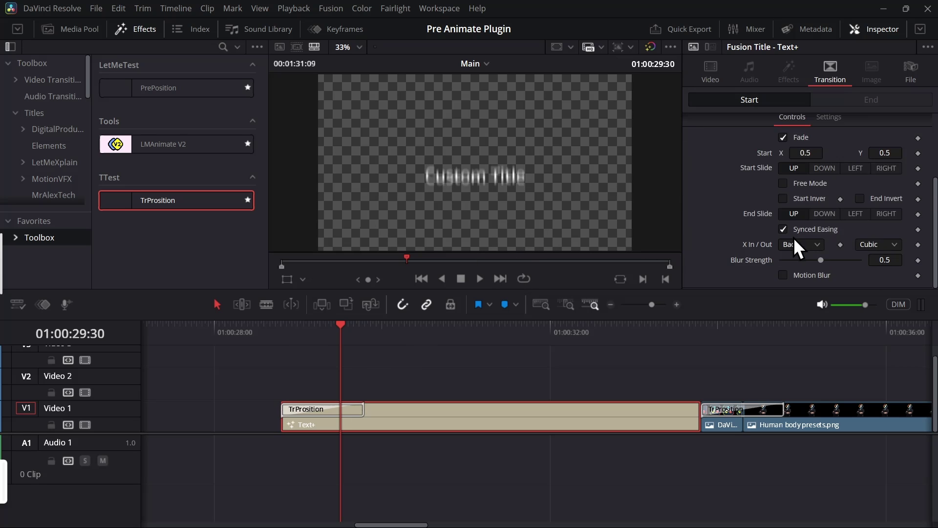
click(783, 236)
key(space)
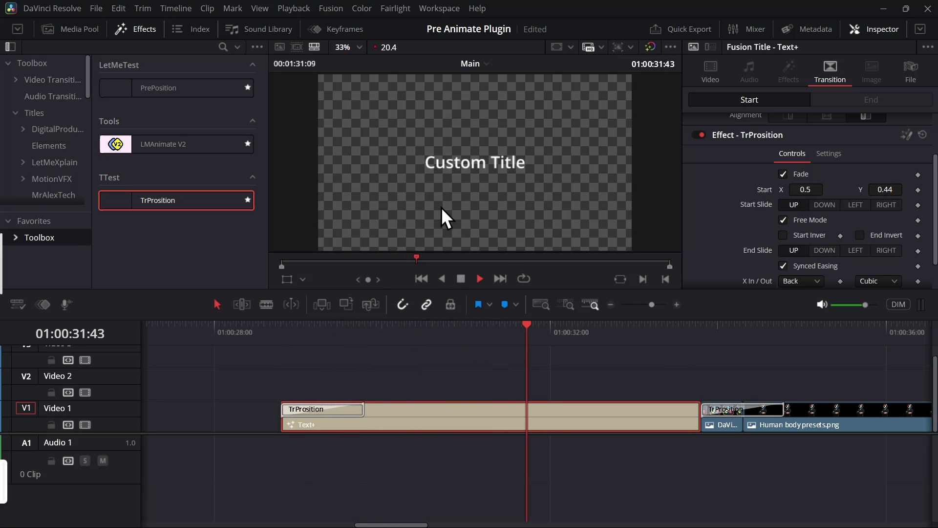
key(space)
click(355, 408)
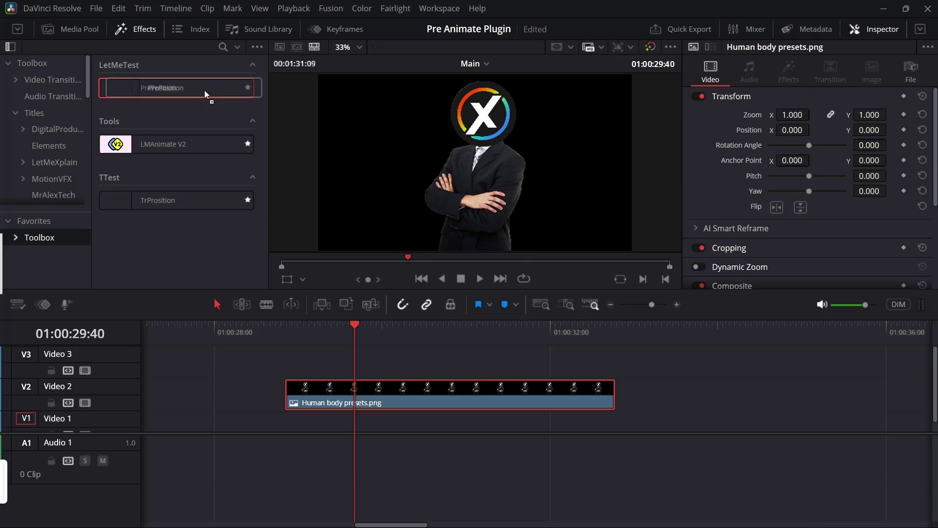
Apply PrePosition to Human body presets, then delete that clip
drag(205, 92, 448, 394)
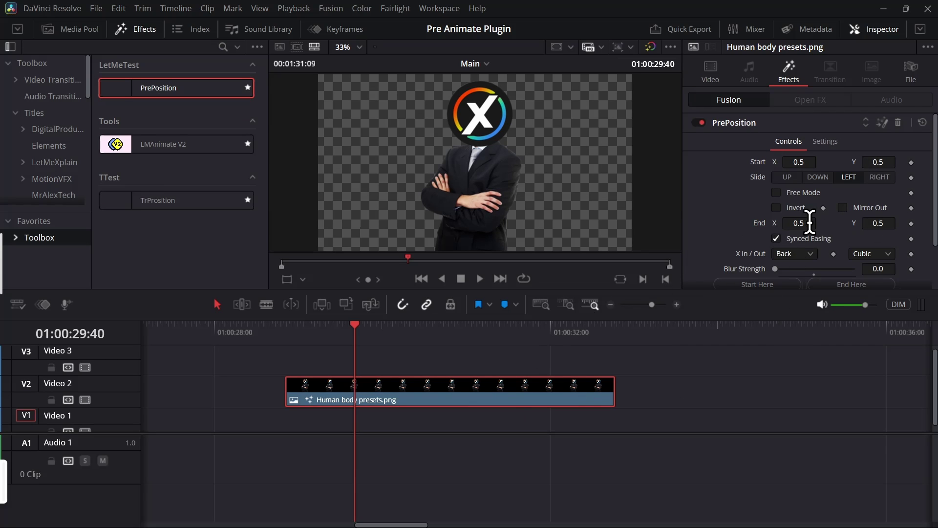
drag(489, 398, 469, 443)
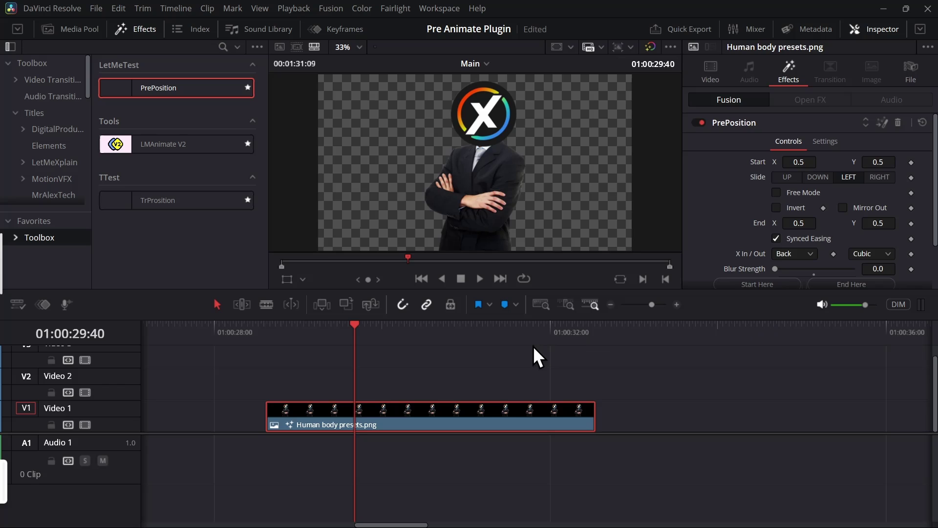
key(Delete)
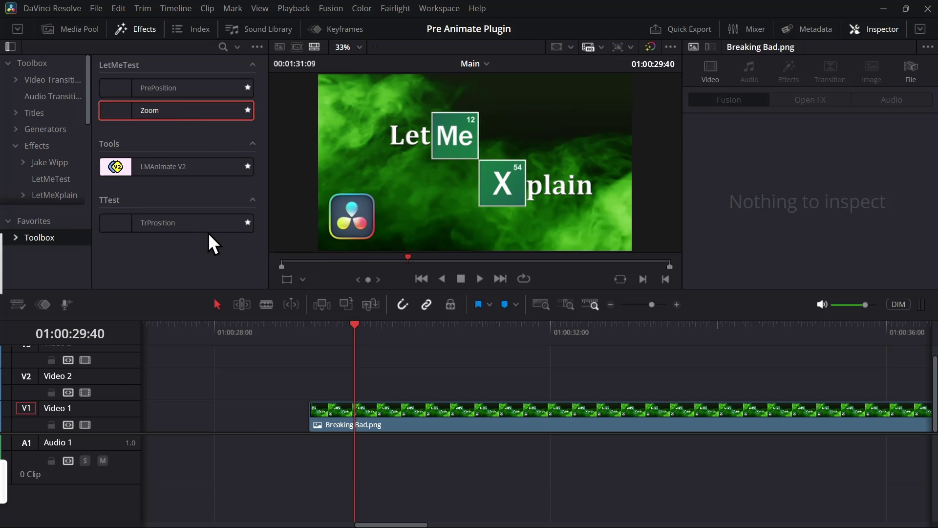
Apply the Zoom effect to Breaking Bad.png and play back its 1.0 to 1.2 scaling
drag(149, 111, 413, 414)
click(315, 336)
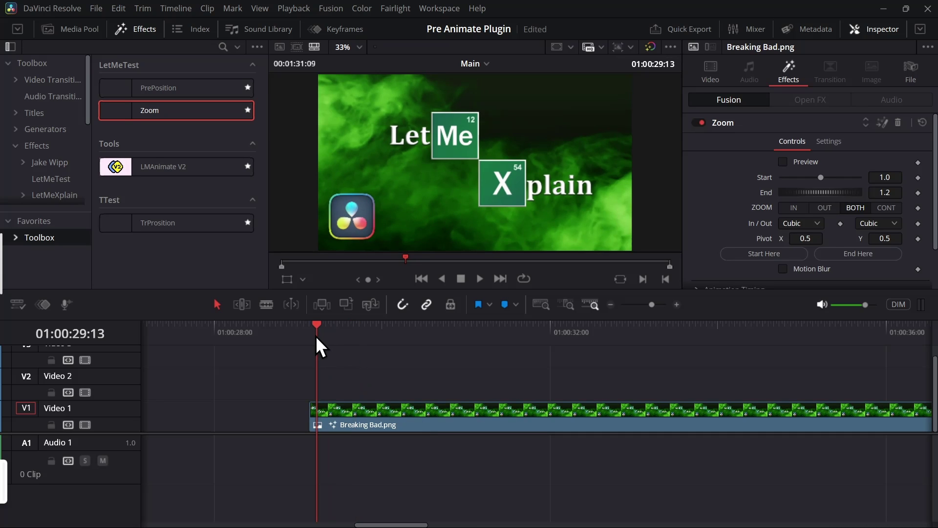
key(space)
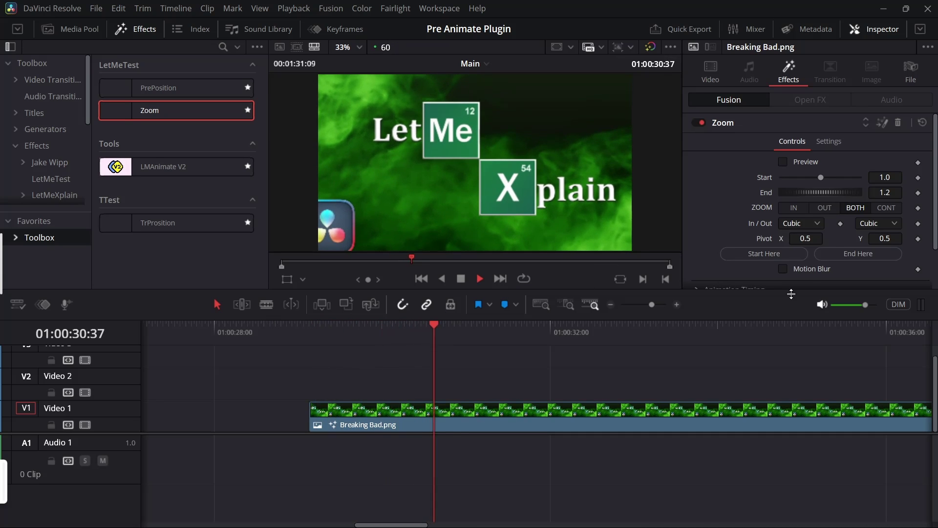
key(space)
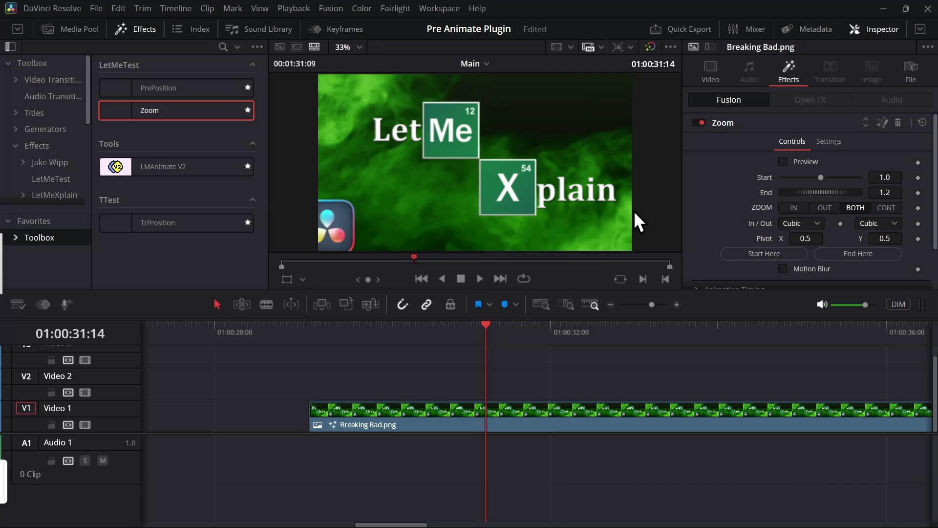
With Preview on, set Zoom End to 1.772 and Start to 1.51, then turn Preview off
click(795, 163)
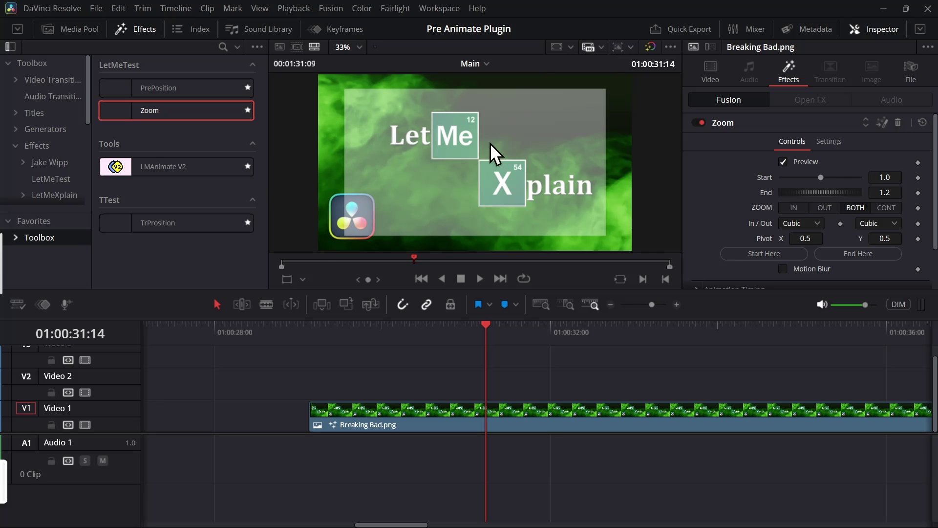
drag(816, 189, 858, 212)
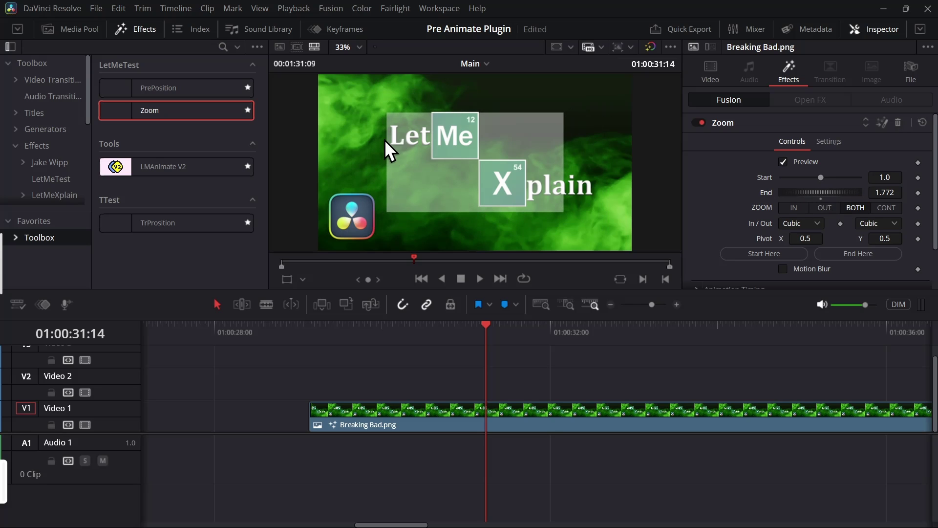
click(790, 161)
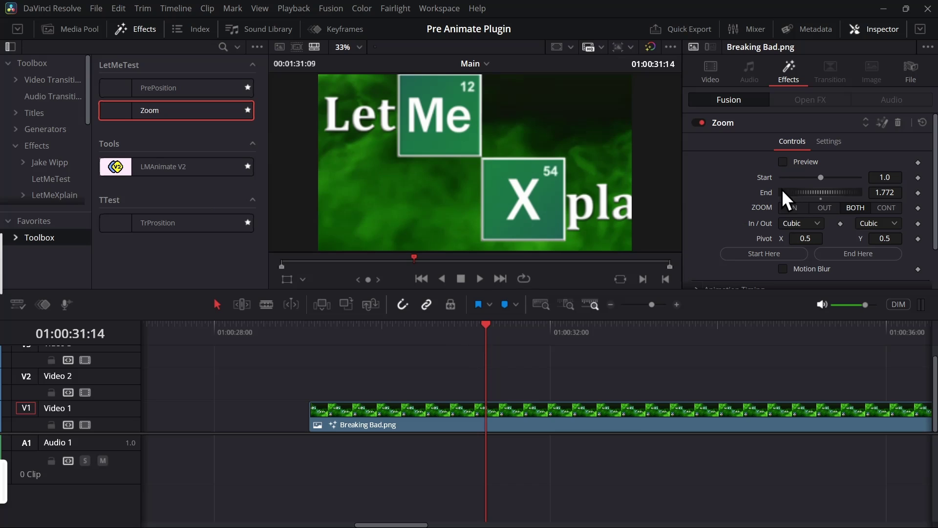
drag(338, 327, 309, 326)
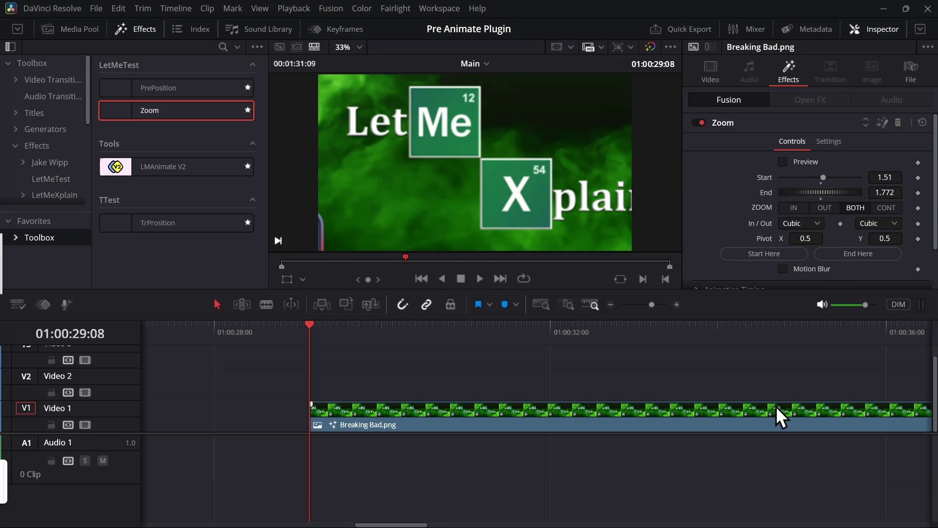
Try Zoom modes IN and BOTH, save the project, then set the mode to CONT
scroll(757, 401, right, 2)
scroll(741, 394, left, 1)
click(789, 211)
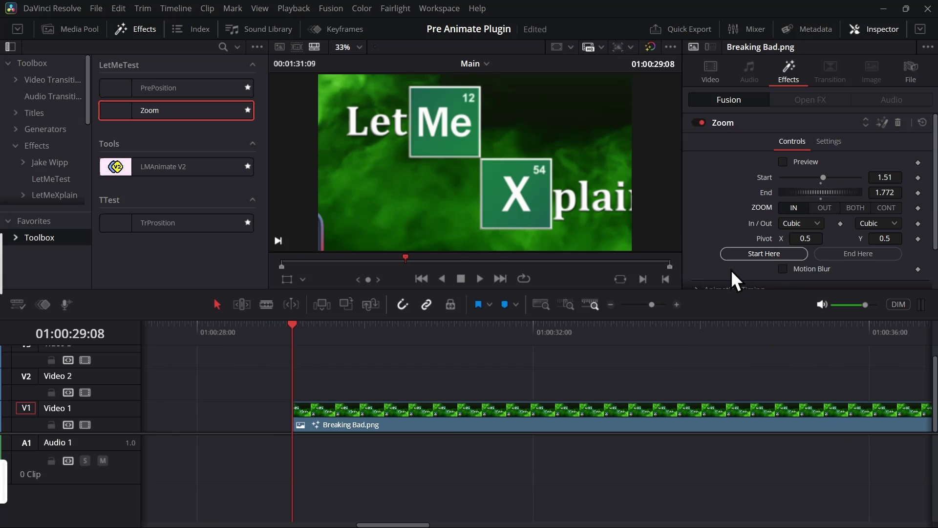
click(867, 208)
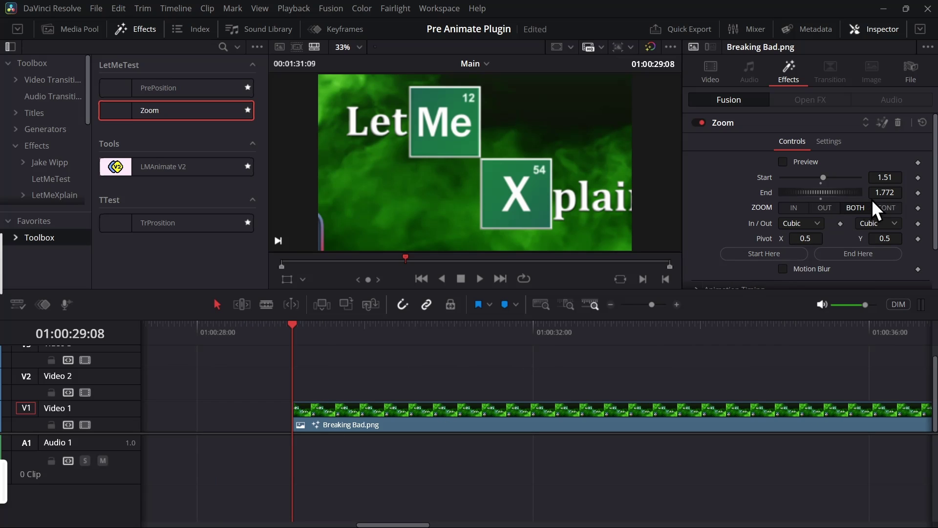
key(ctrl+s)
click(894, 204)
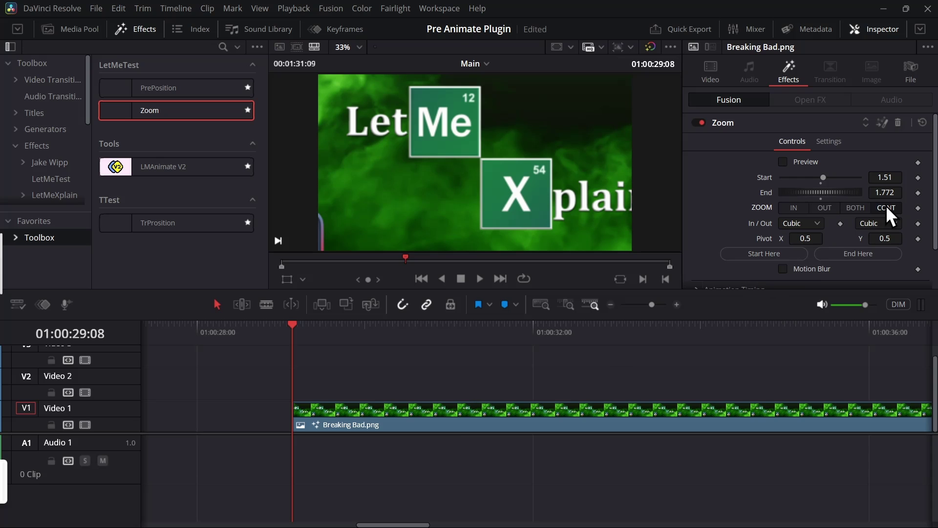